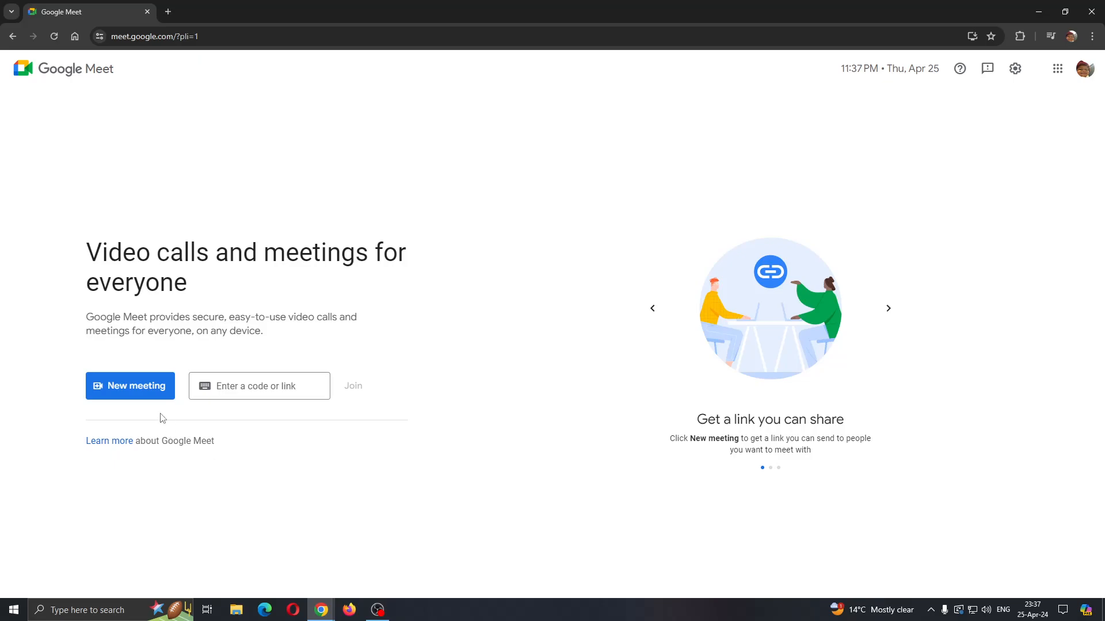
click(123, 397)
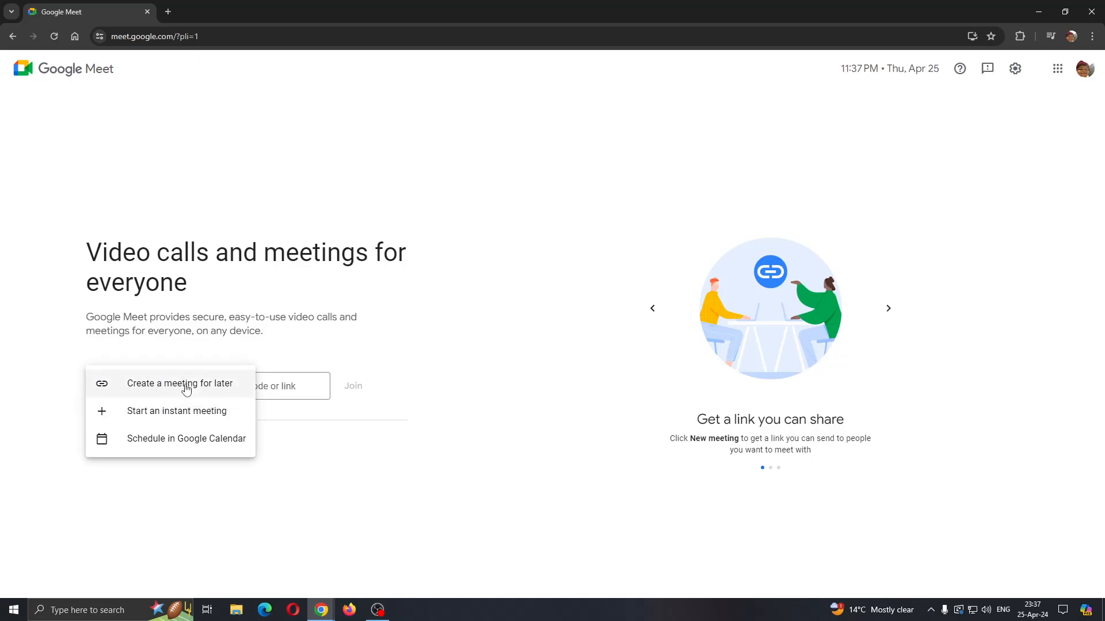
click(298, 422)
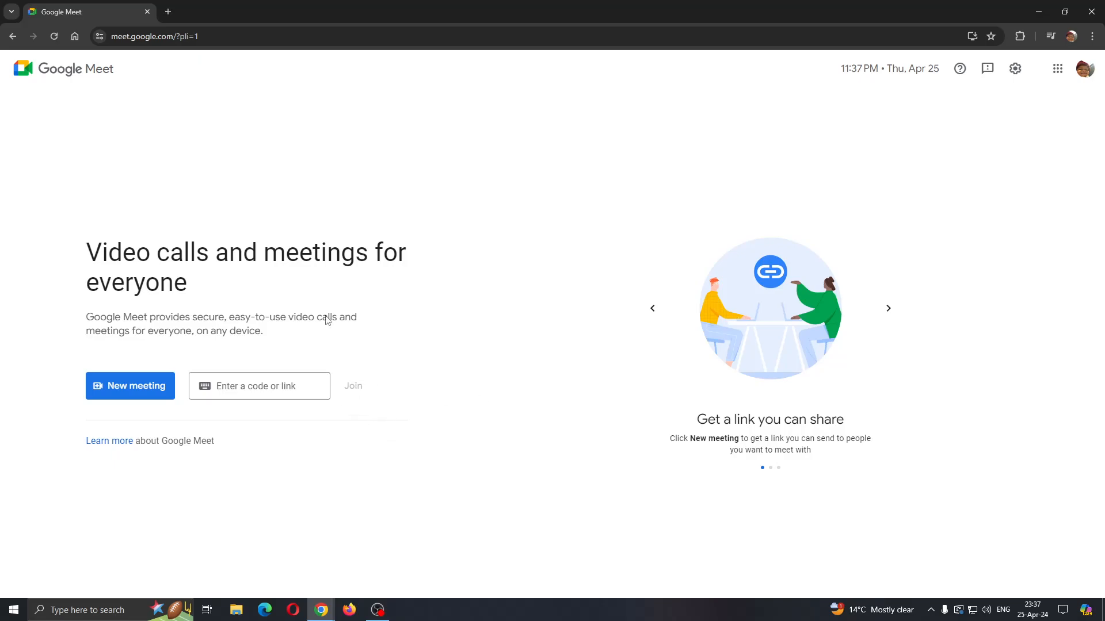
click(286, 386)
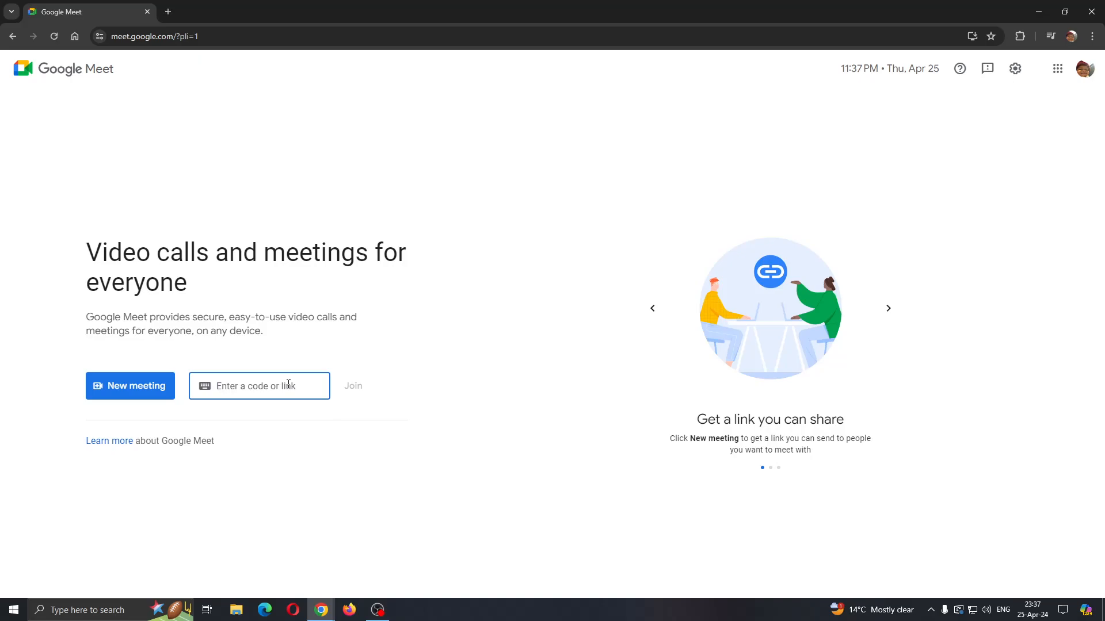
click(358, 394)
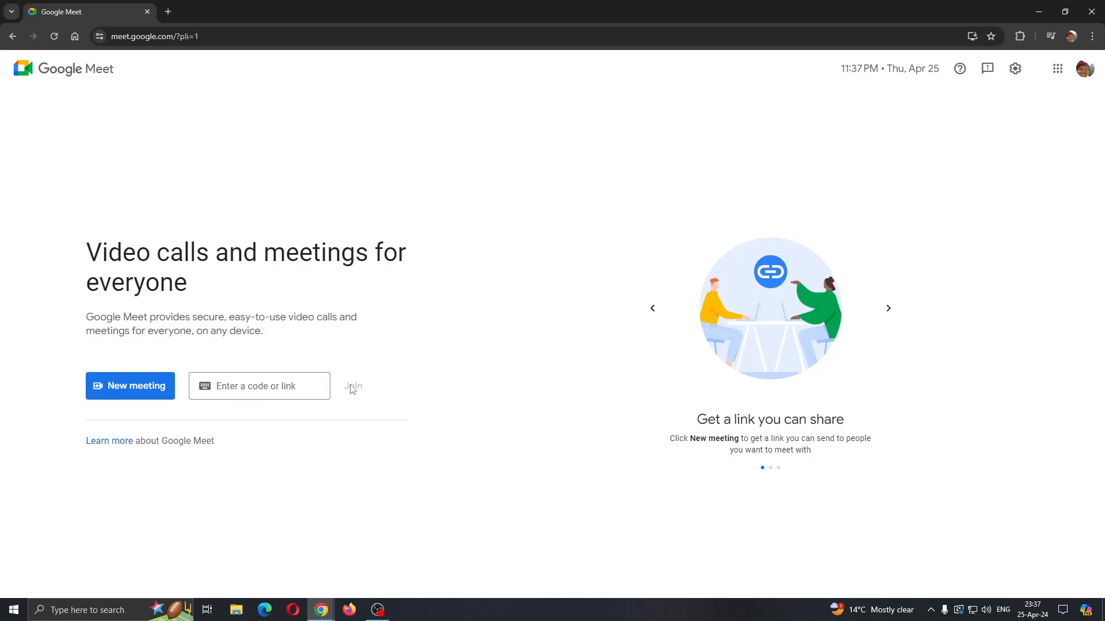